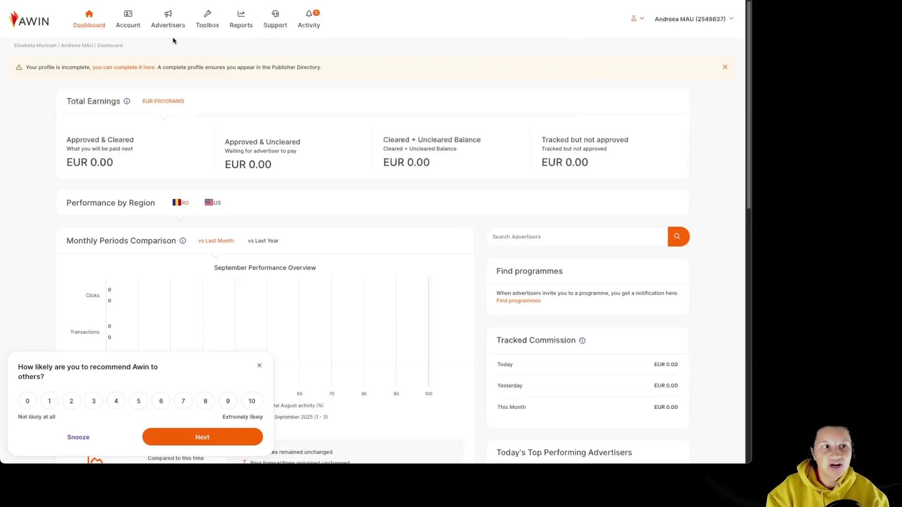
# Step: Open the details of the Meteor Main Landing page text link in My Creative and copy its full code
pyautogui.moveTo(208, 19)
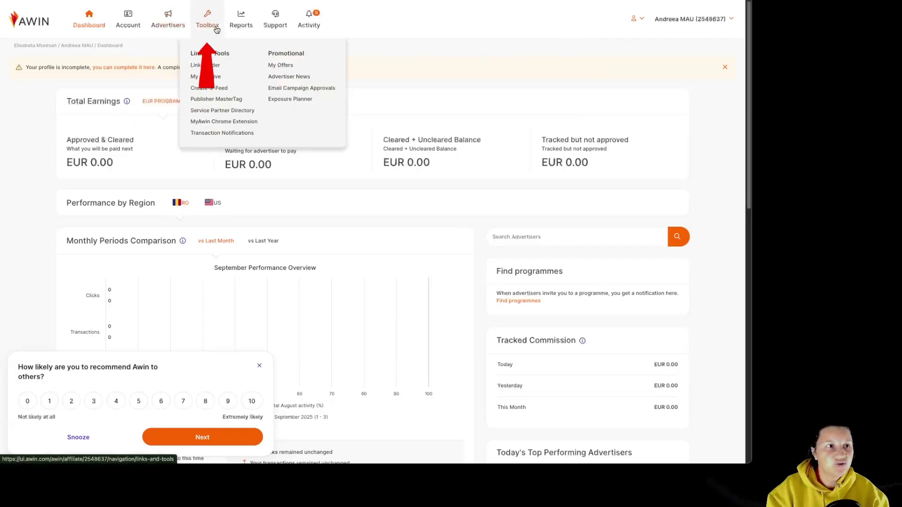
pyautogui.click(210, 77)
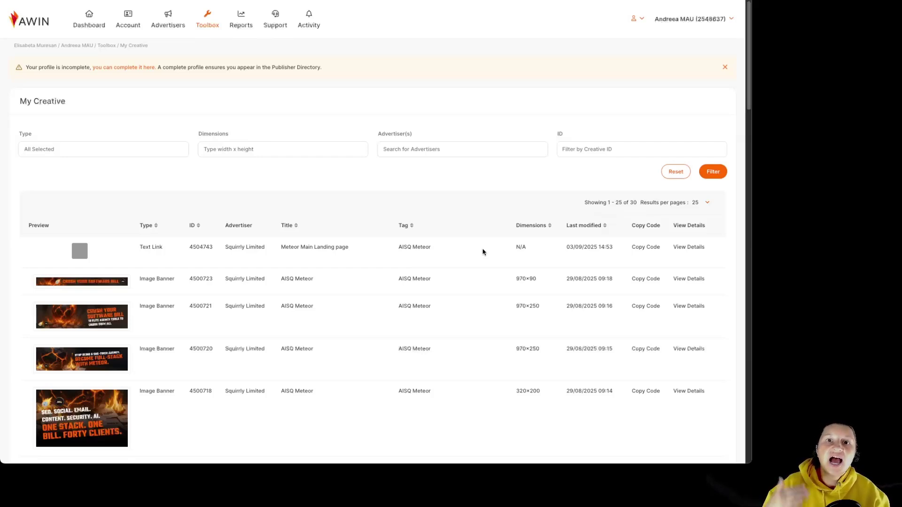
pyautogui.click(689, 249)
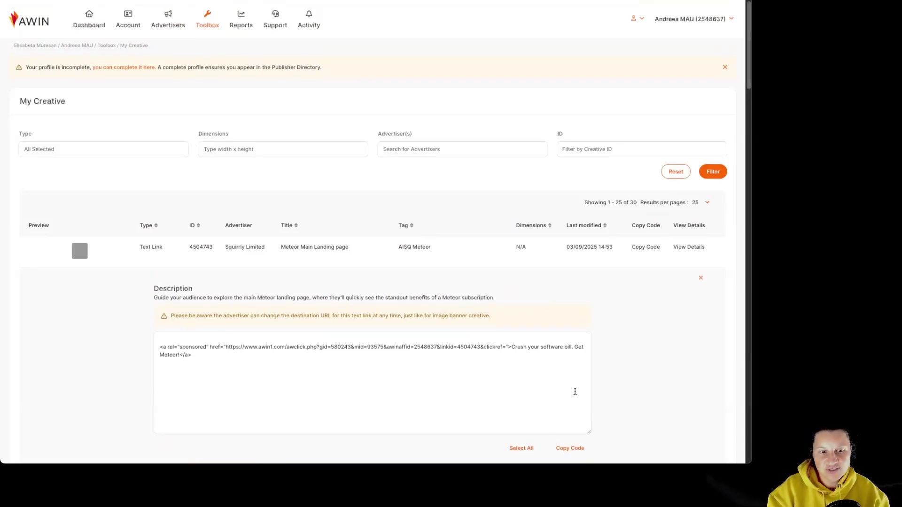
pyautogui.click(521, 449)
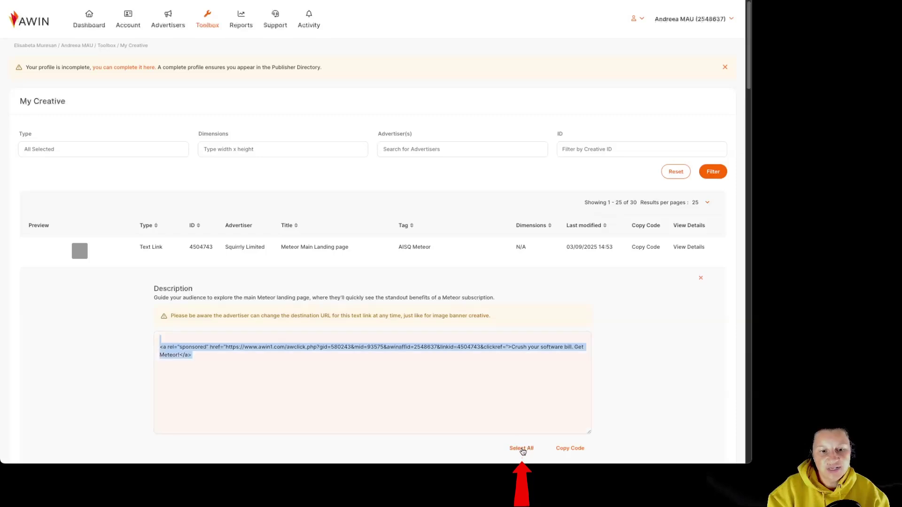
pyautogui.click(569, 449)
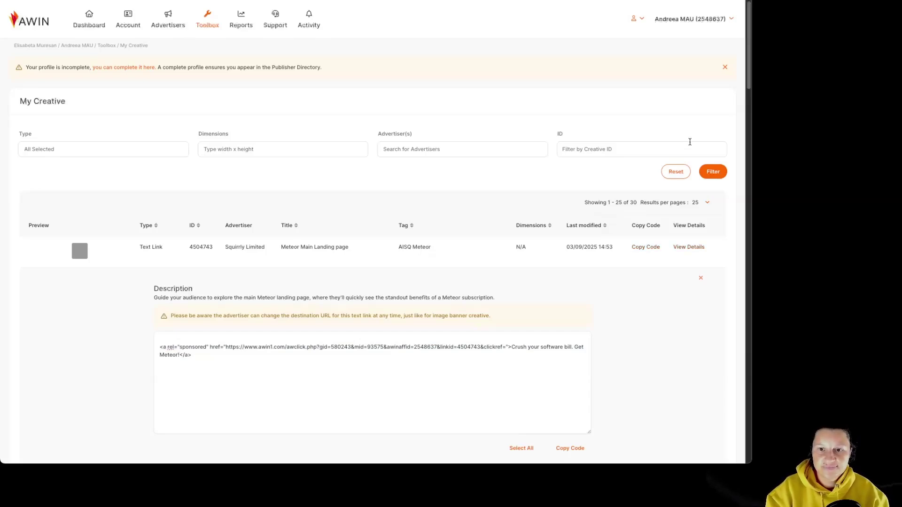
pyautogui.moveTo(750, 86); pyautogui.dragTo(750, 164)
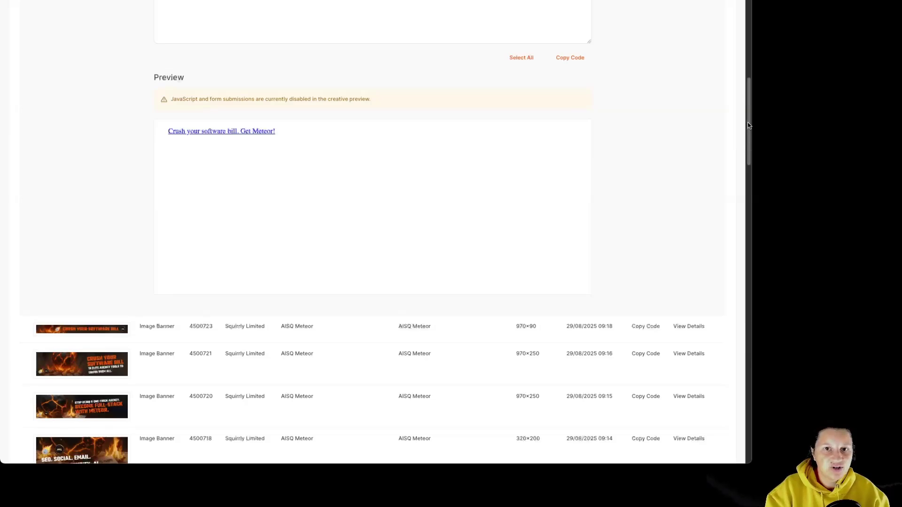
pyautogui.scroll(8, 748, 91)
# Step: Open the Link Builder and choose the joined advertiser Squirrly Limited for a deep link
pyautogui.moveTo(203, 21)
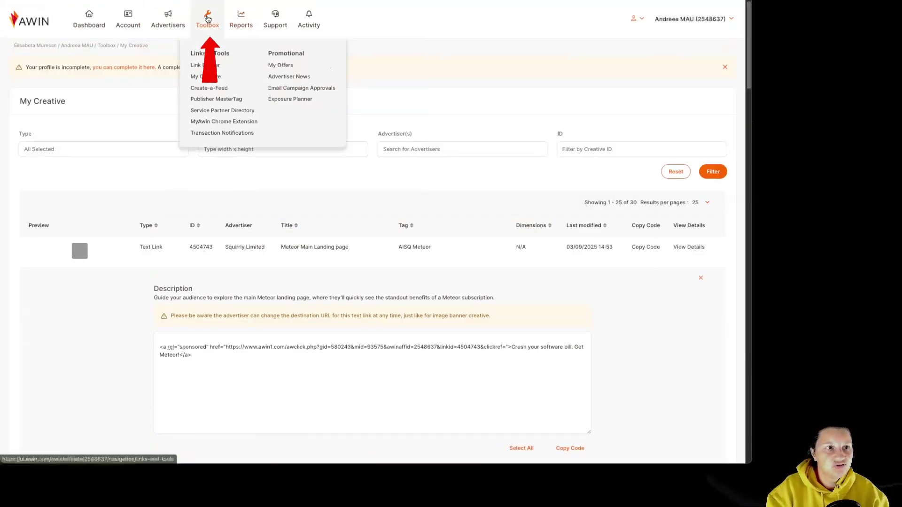
pyautogui.click(214, 68)
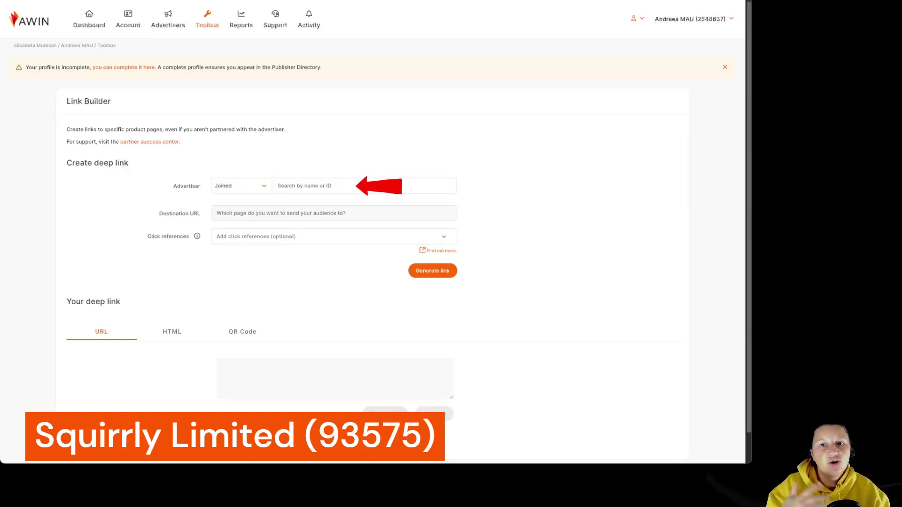
pyautogui.click(310, 186)
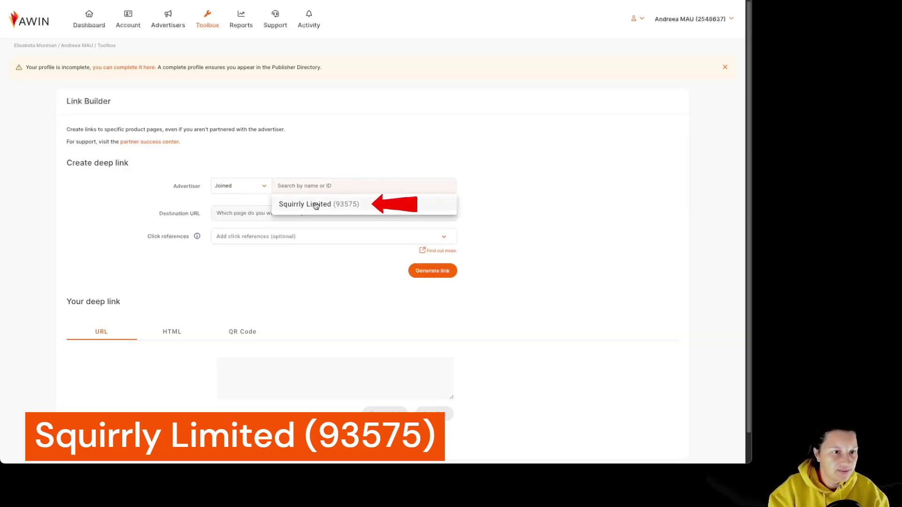
pyautogui.click(362, 208)
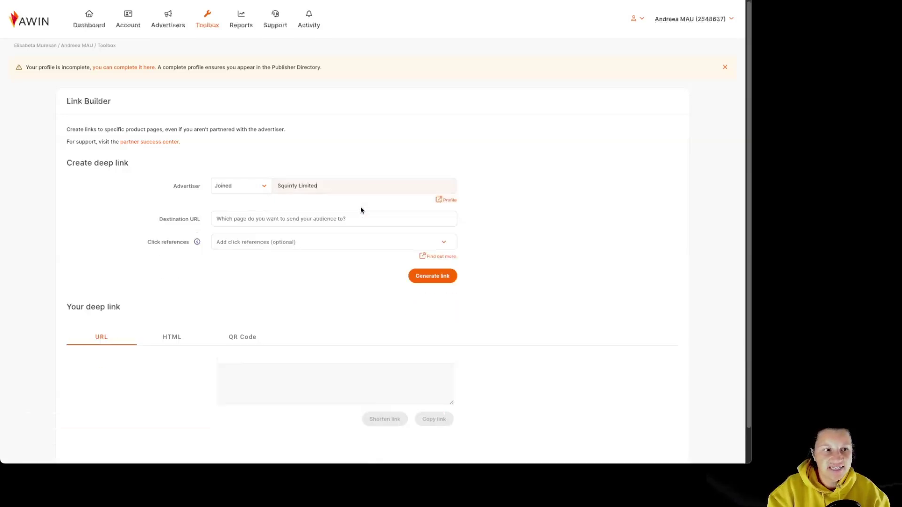
pyautogui.click(254, 219)
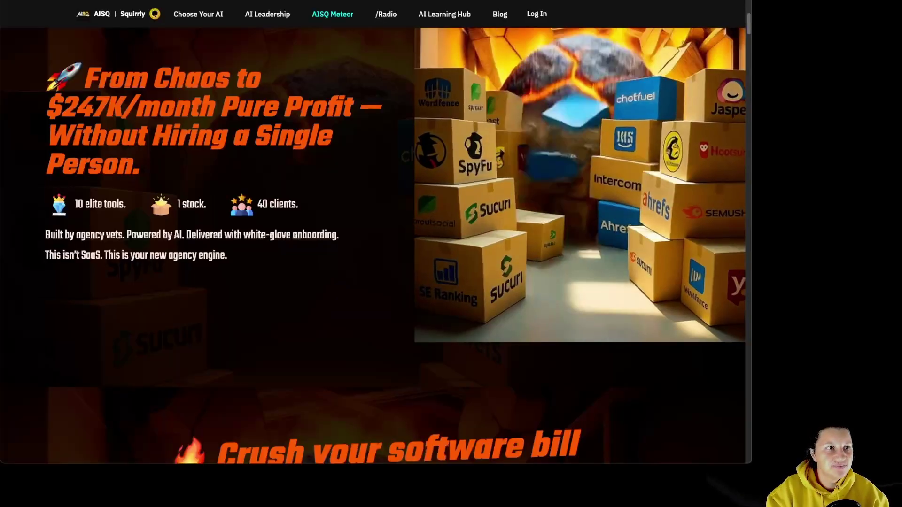
pyautogui.click(141, 13)
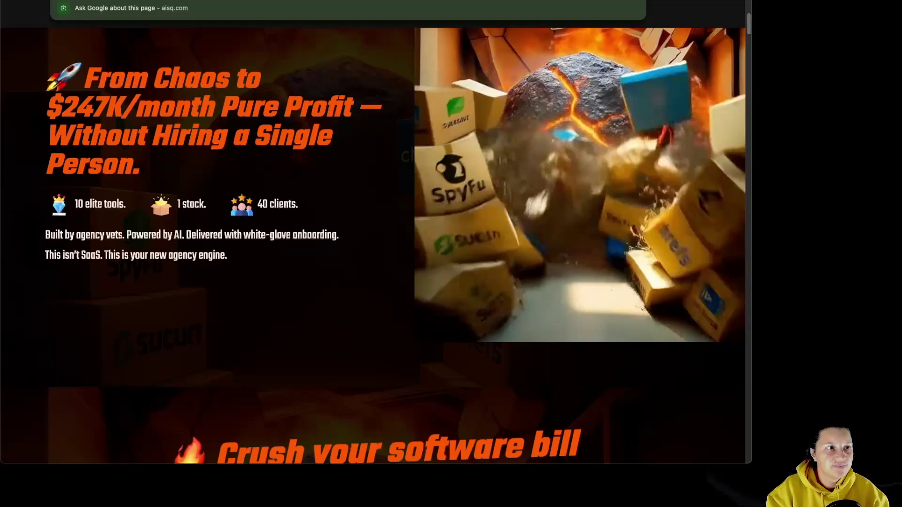
pyautogui.rightClick(141, 13)
pyautogui.click(131, 64)
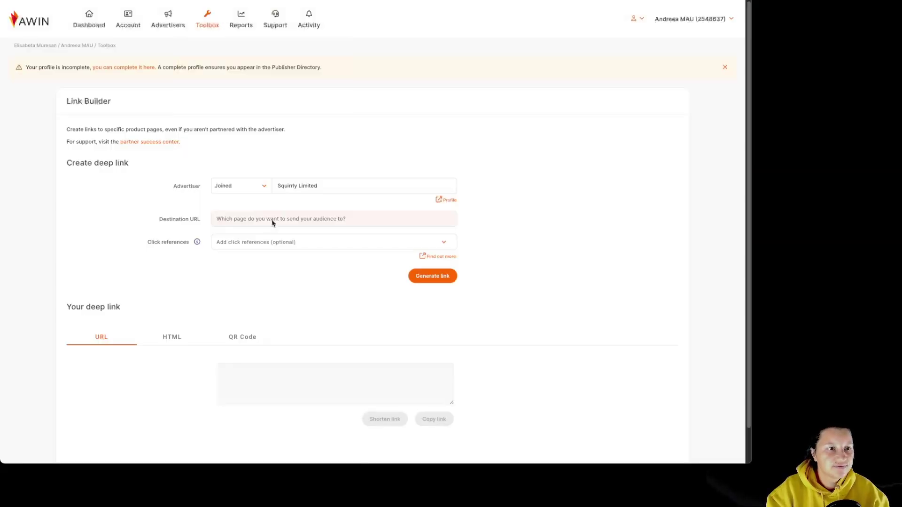
pyautogui.rightClick(273, 223)
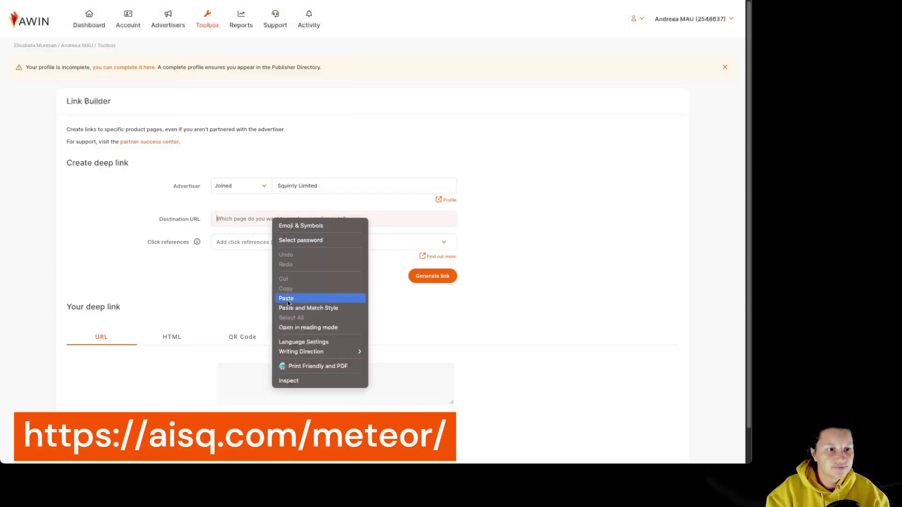
pyautogui.click(290, 296)
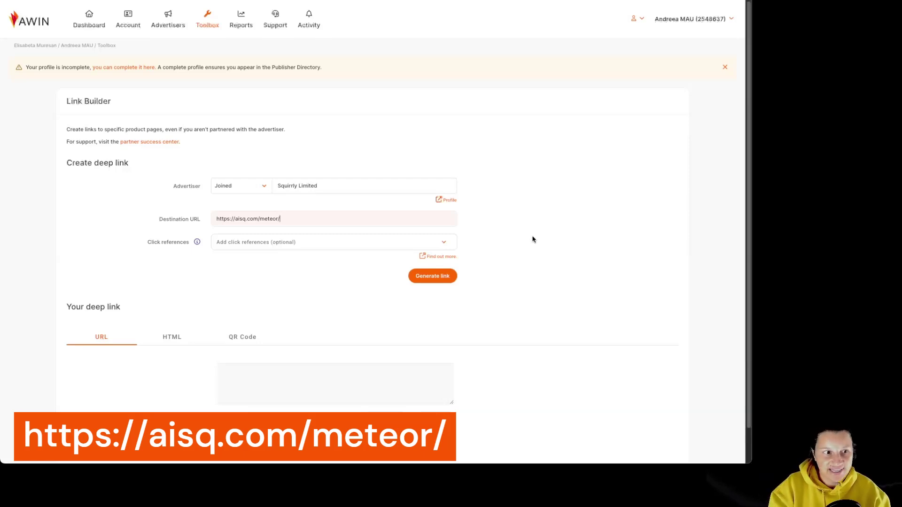
pyautogui.click(532, 240)
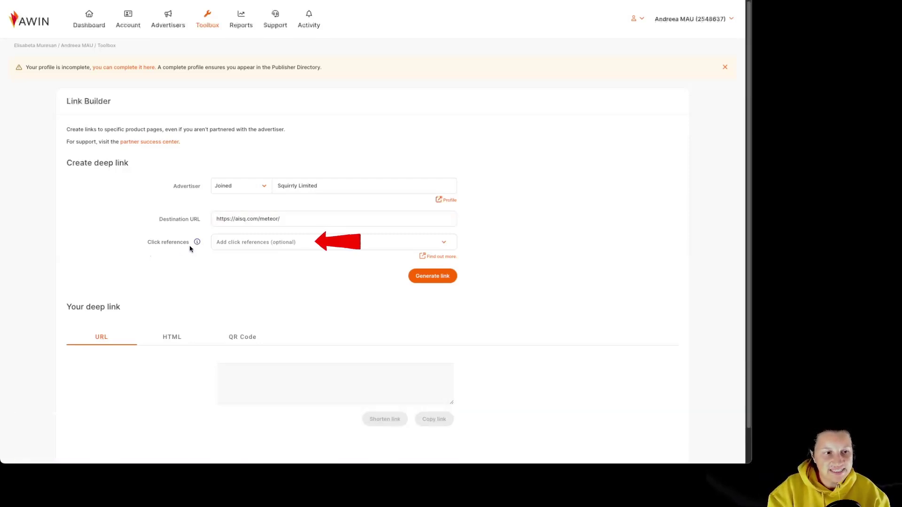
pyautogui.moveTo(196, 243)
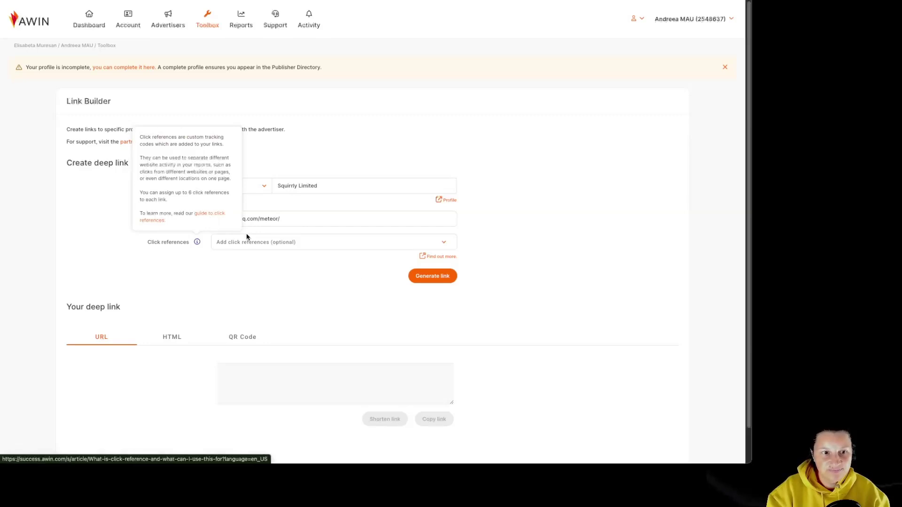
pyautogui.click(438, 282)
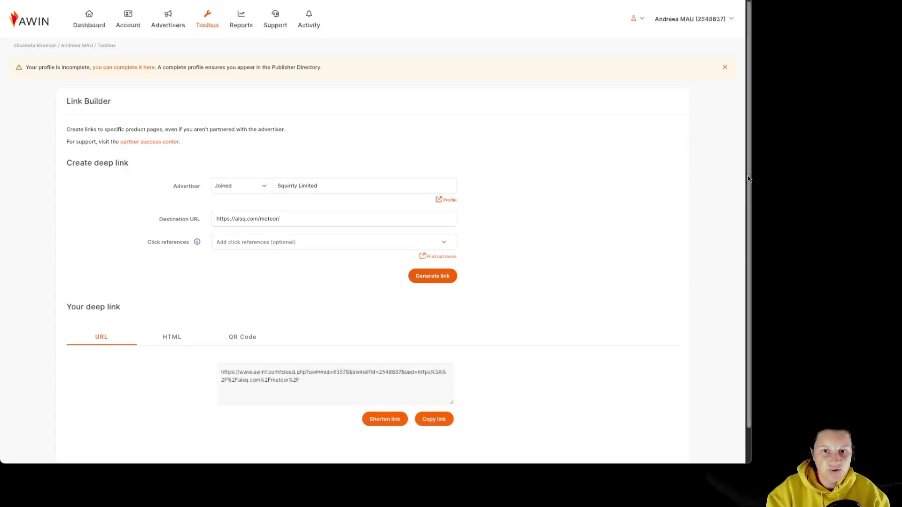
# Step: Check the deep link's URL and HTML versions and generate a QR code for it
pyautogui.scroll(-2, 378, 404)
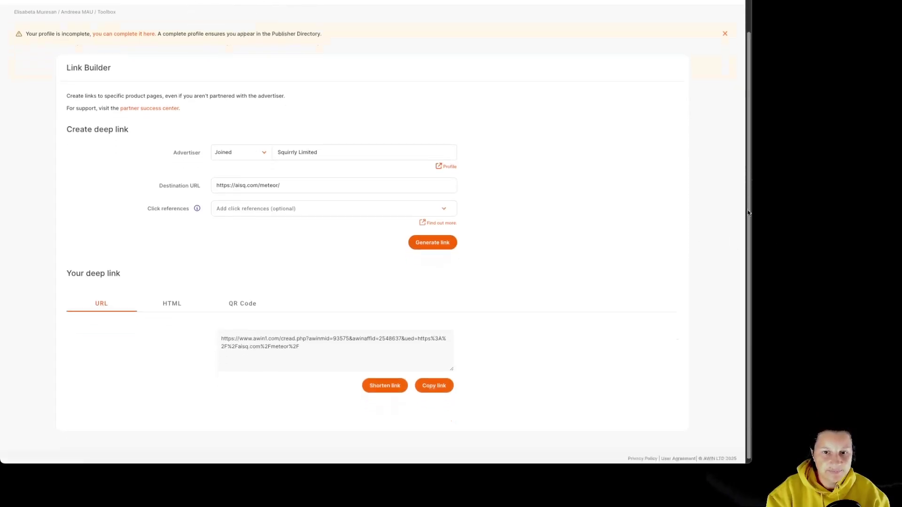
pyautogui.click(172, 301)
pyautogui.click(247, 305)
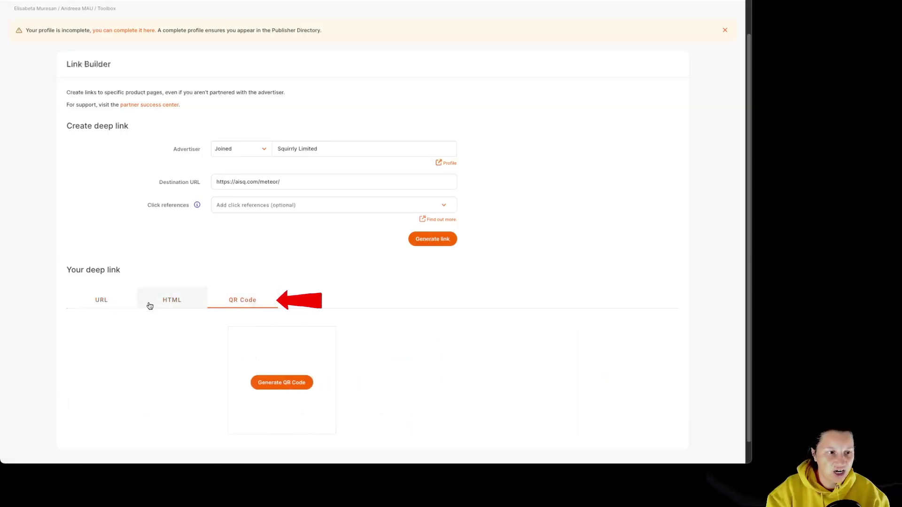
pyautogui.click(123, 305)
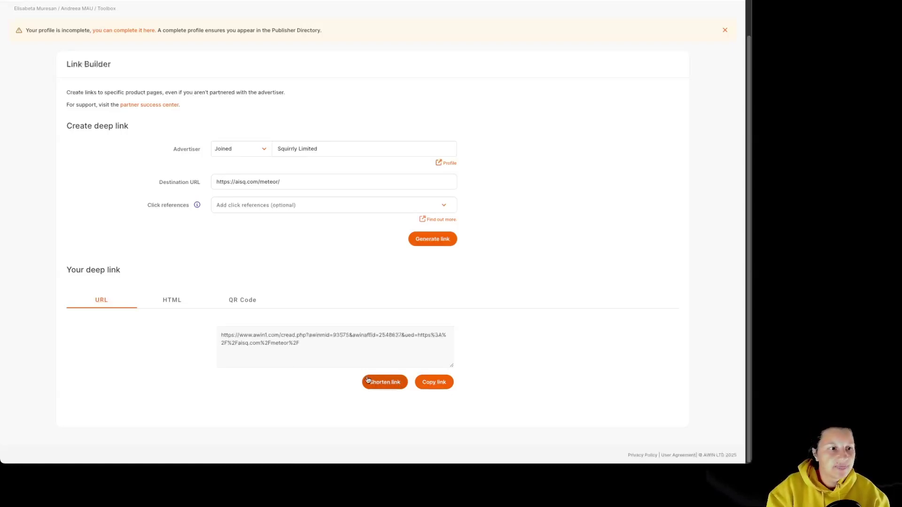
pyautogui.click(181, 310)
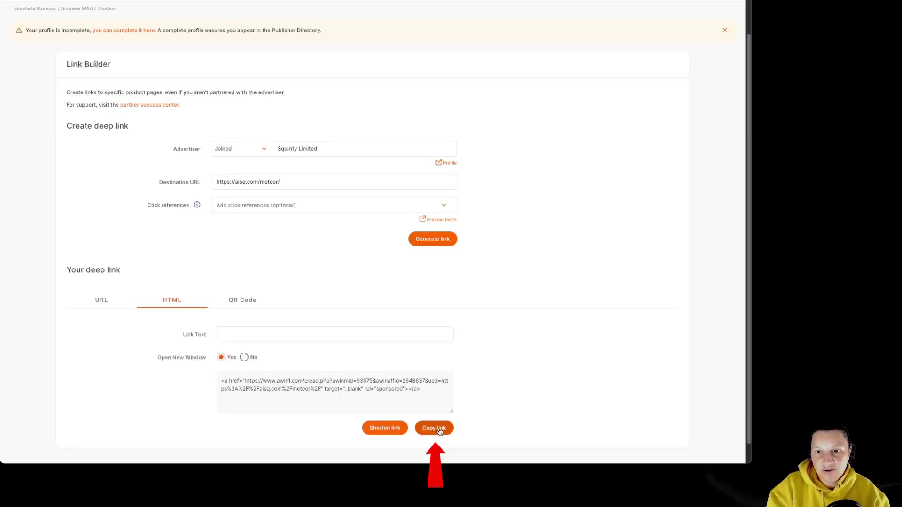
pyautogui.click(242, 302)
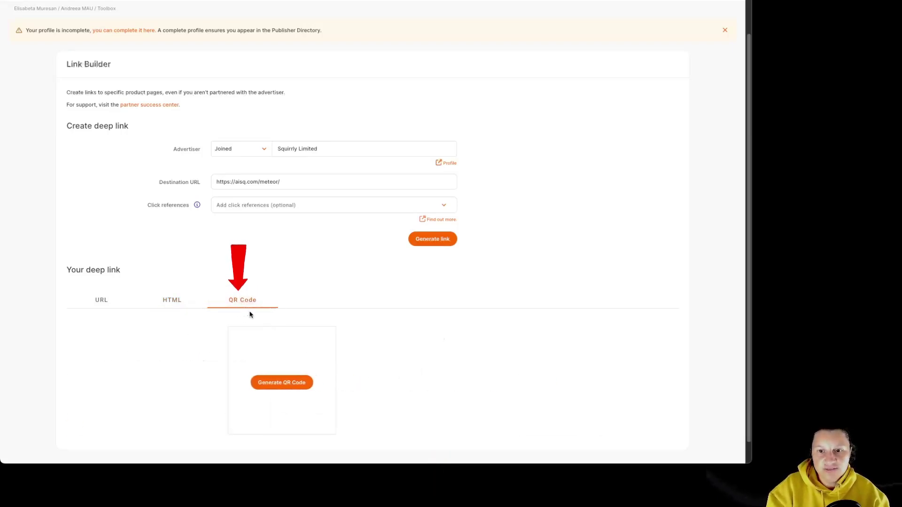
pyautogui.click(292, 388)
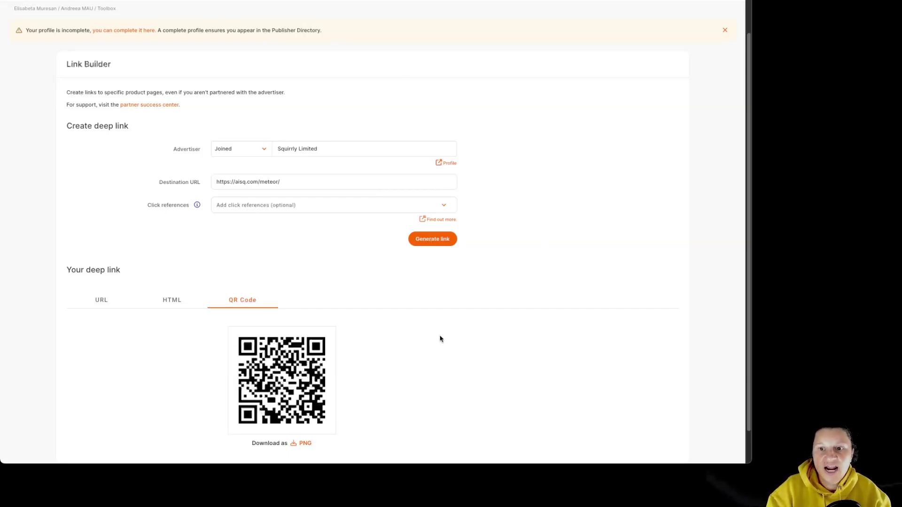
# Step: Compare the URL and HTML versions of the deep link again and copy the plain URL version
pyautogui.click(125, 310)
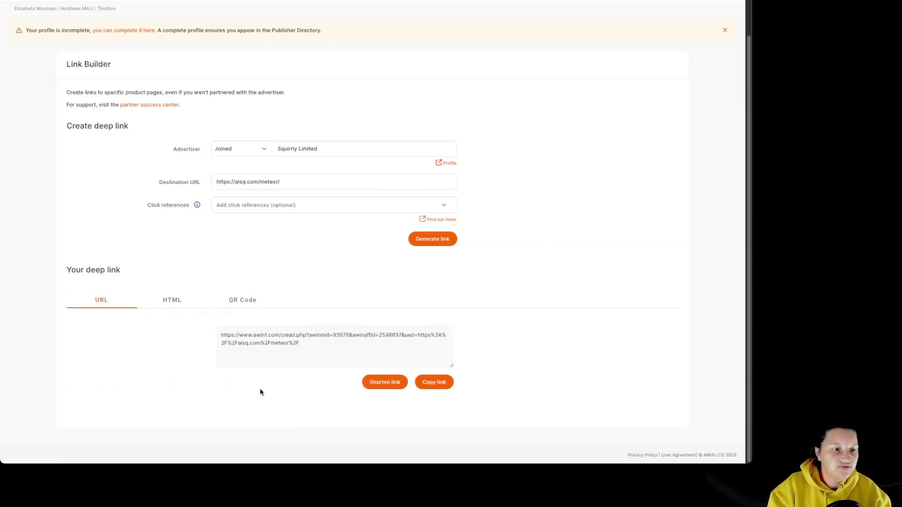
pyautogui.click(173, 300)
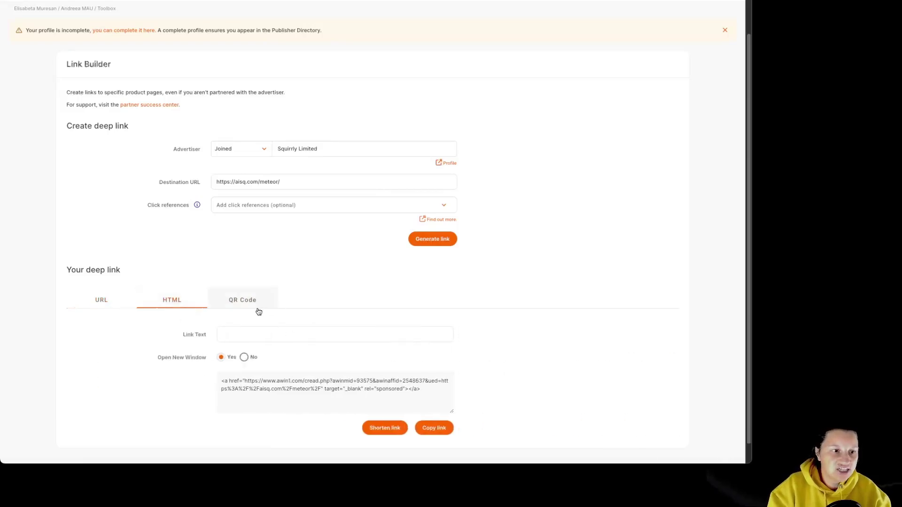
pyautogui.click(105, 304)
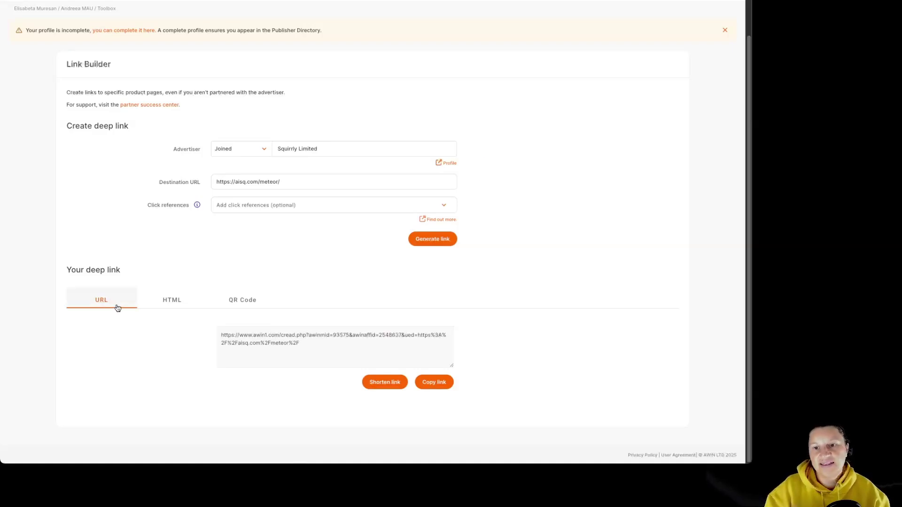
pyautogui.click(169, 303)
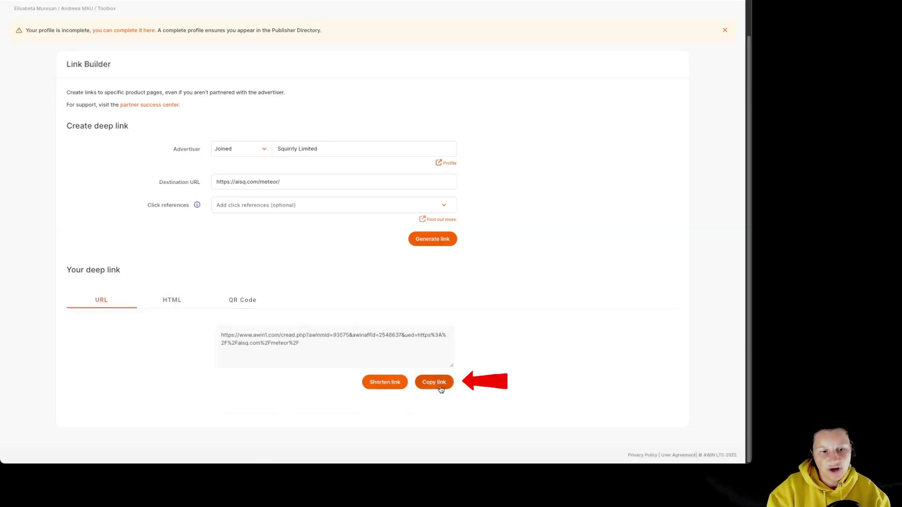
pyautogui.click(444, 386)
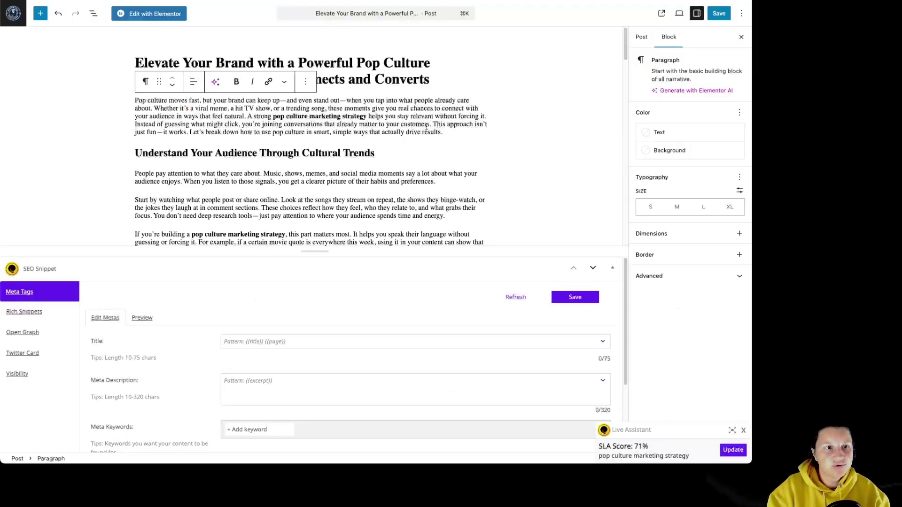
# Step: In the WordPress post editor, add a paragraph reading "Check AISQ Meteor!" below the introductory paragraph
pyautogui.press('Return')
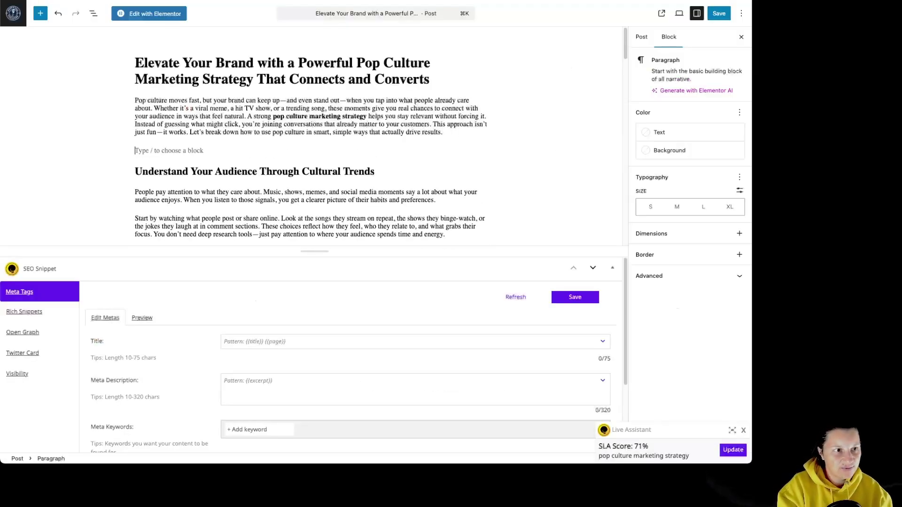
pyautogui.write('Check')
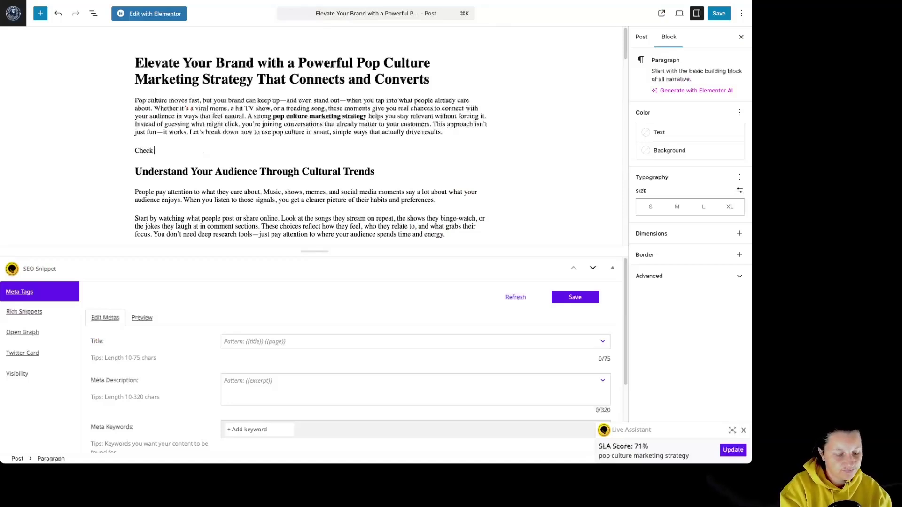
pyautogui.write(' AISQ Meteor!')
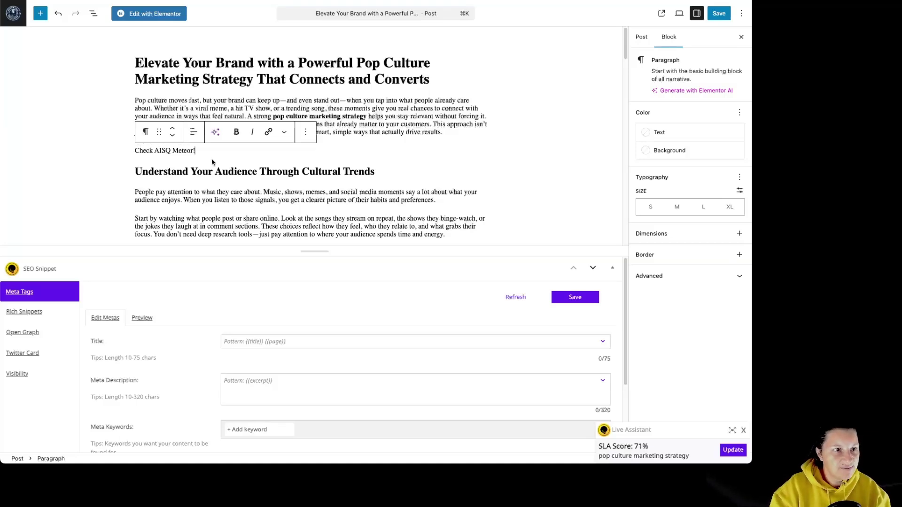
# Step: Link the "Check AISQ Meteor!" paragraph to the copied deep link URL and save the post
pyautogui.moveTo(196, 151); pyautogui.dragTo(130, 151)
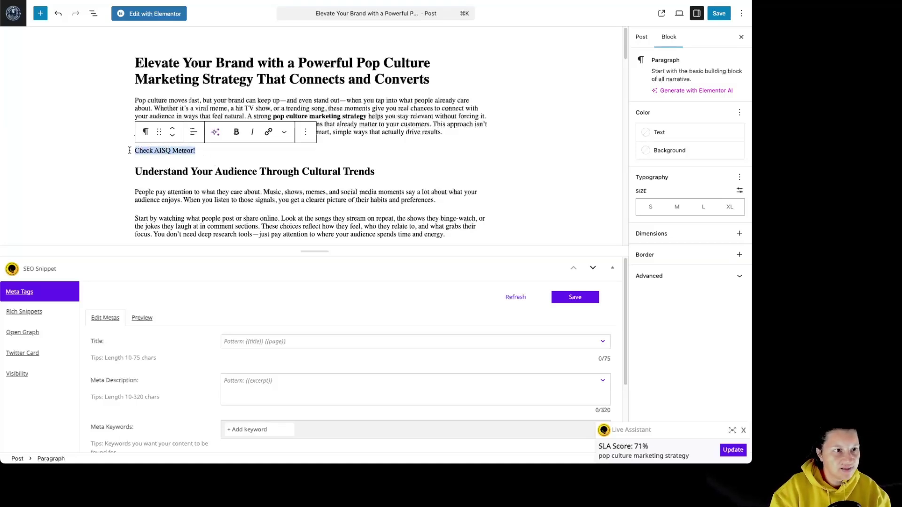
pyautogui.click(267, 134)
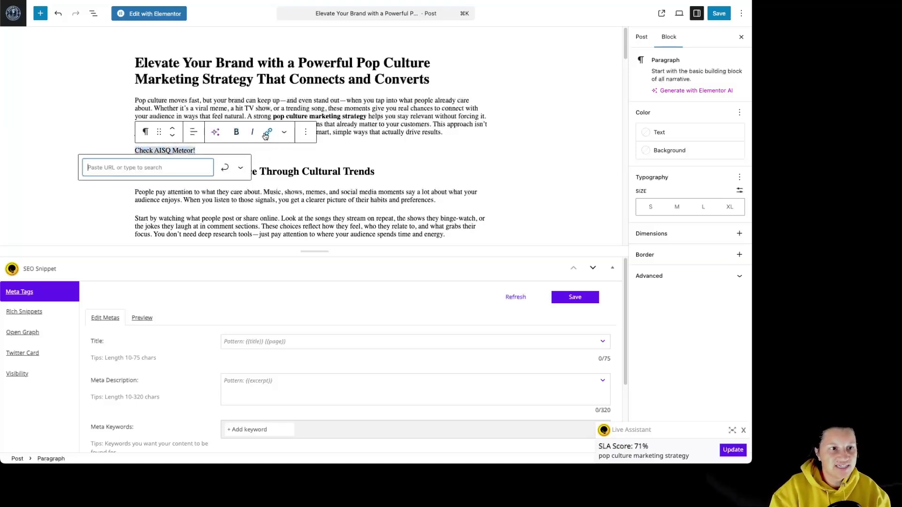
pyautogui.click(174, 170)
pyautogui.press('super+v')
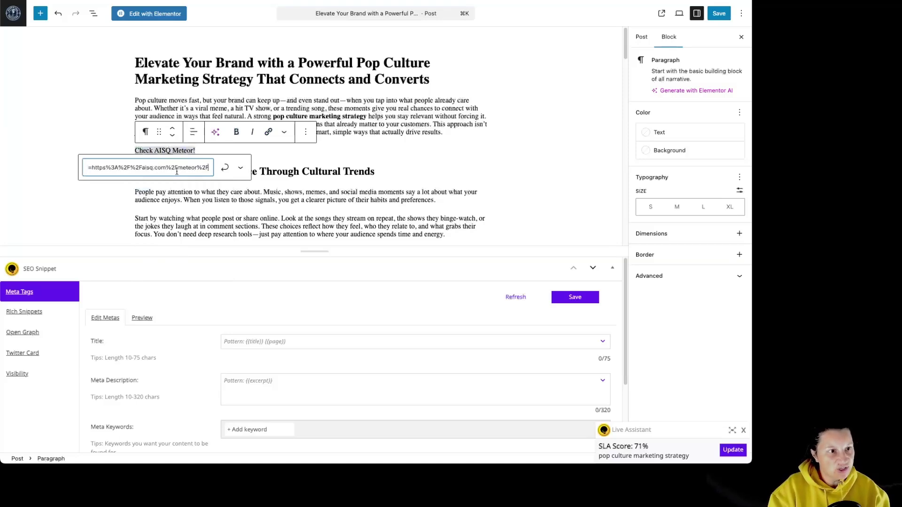
pyautogui.click(226, 174)
pyautogui.click(365, 161)
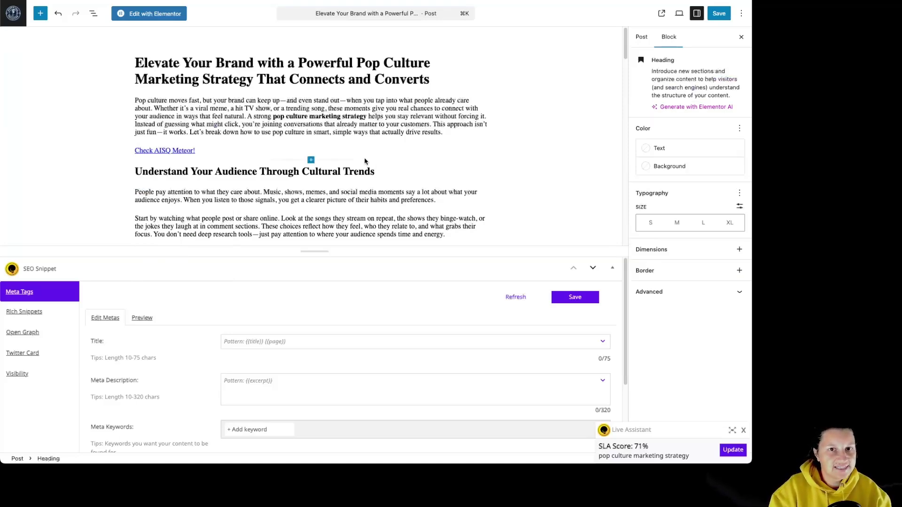
pyautogui.click(723, 13)
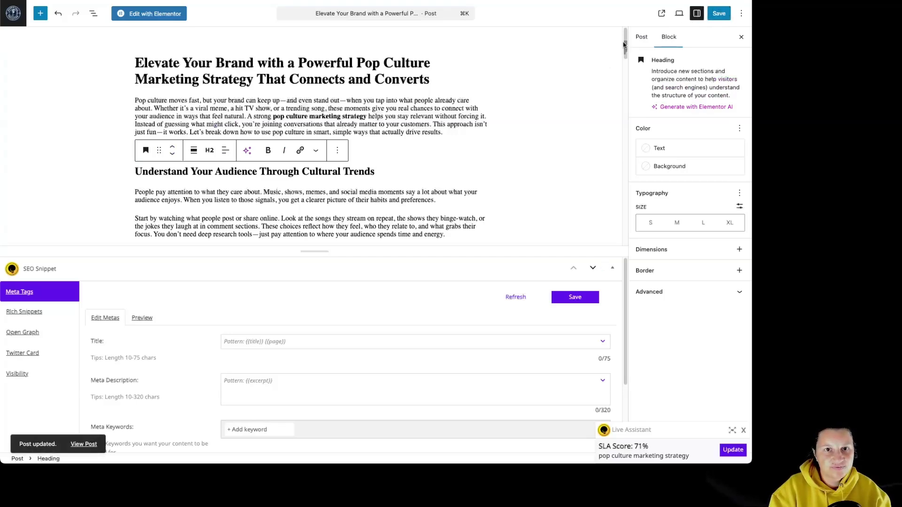
# Step: View the published post and test the "Check AISQ Meteor!" link below the introduction
pyautogui.click(661, 13)
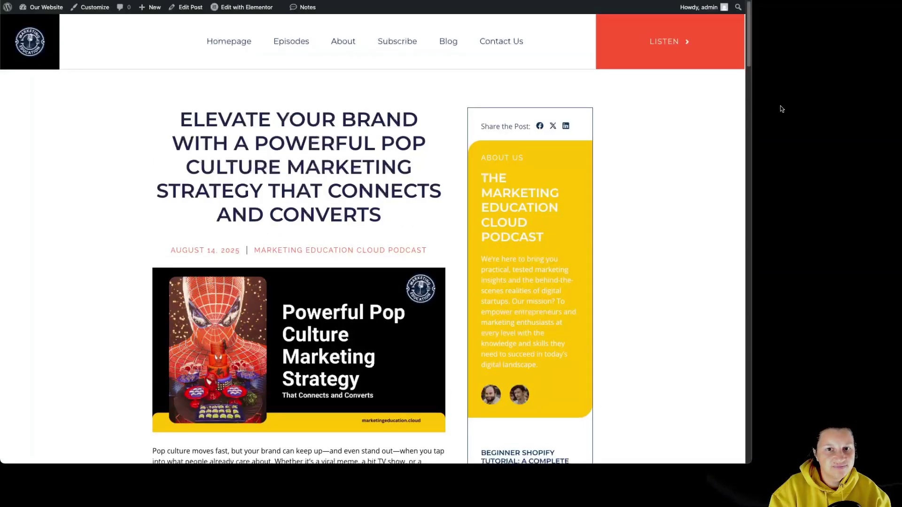
pyautogui.scroll(-7, 309, 146)
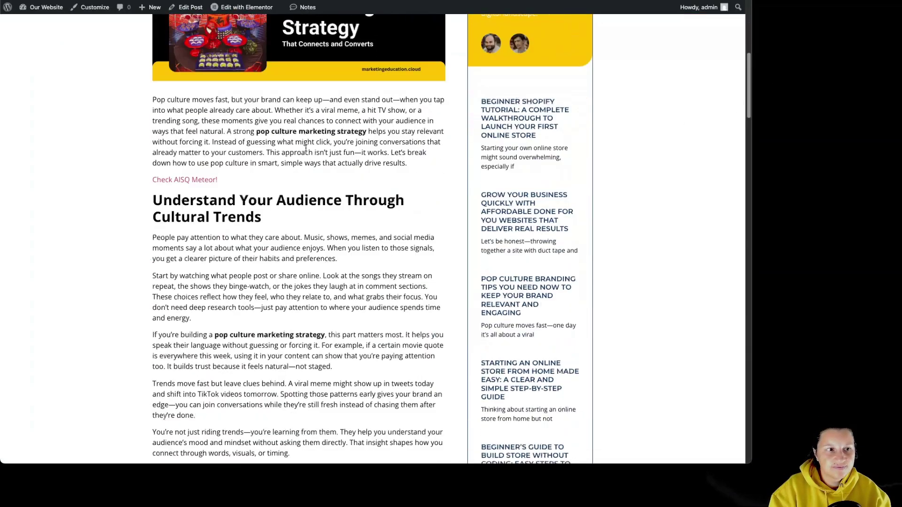
pyautogui.click(185, 180)
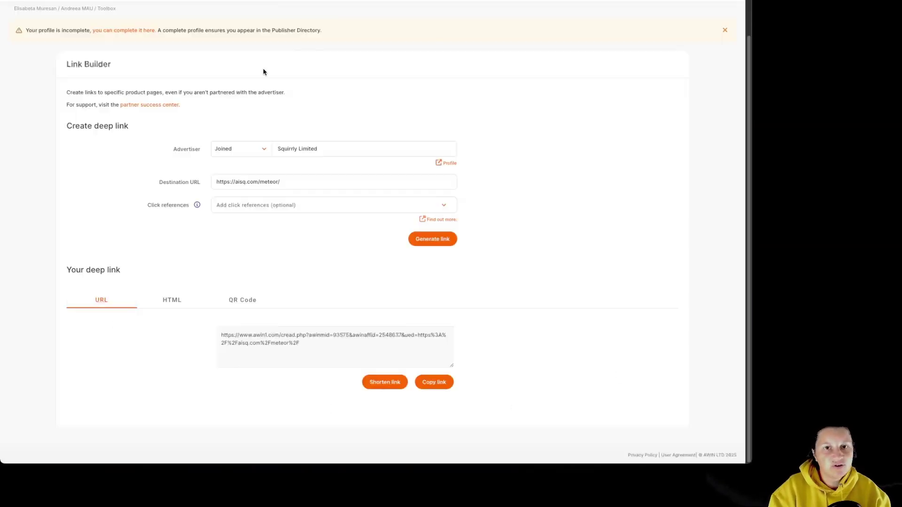
# Step: Give the HTML version of the Awin deep link the link text "Check AISQ Meteor!" and copy its code
pyautogui.click(172, 306)
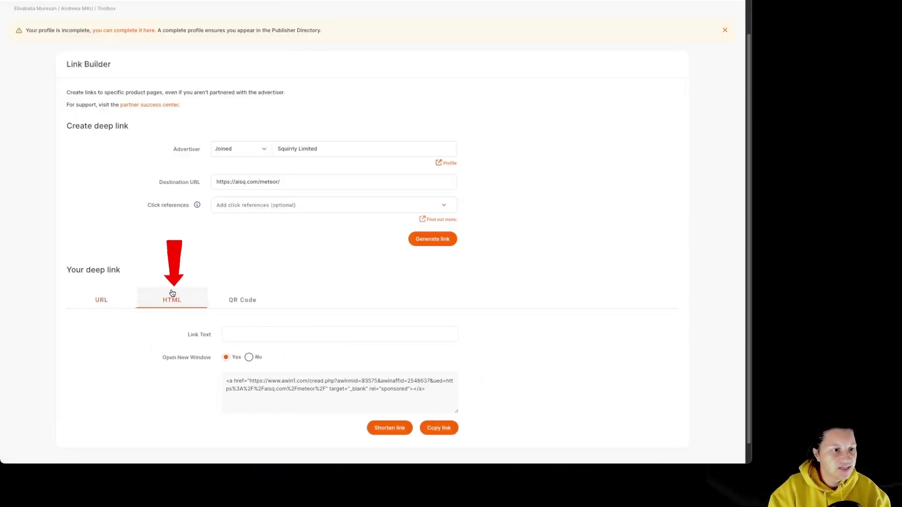
pyautogui.click(269, 337)
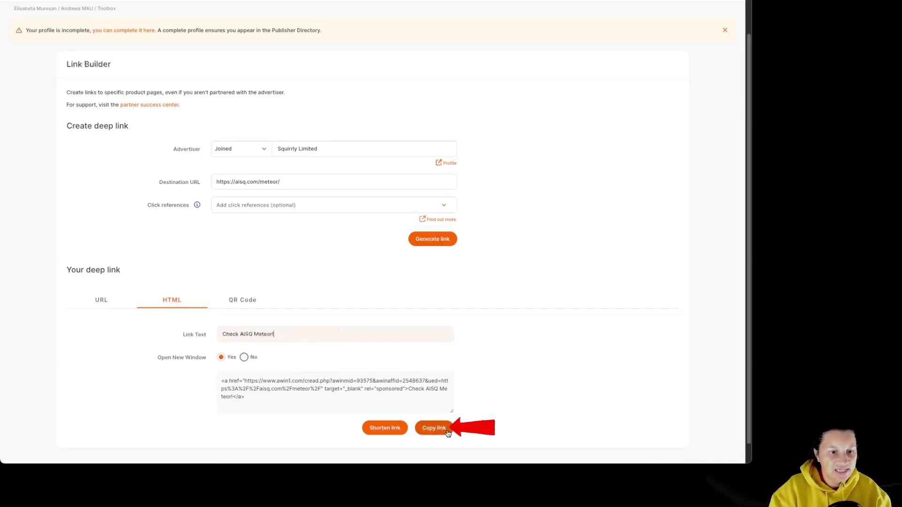
pyautogui.click(445, 429)
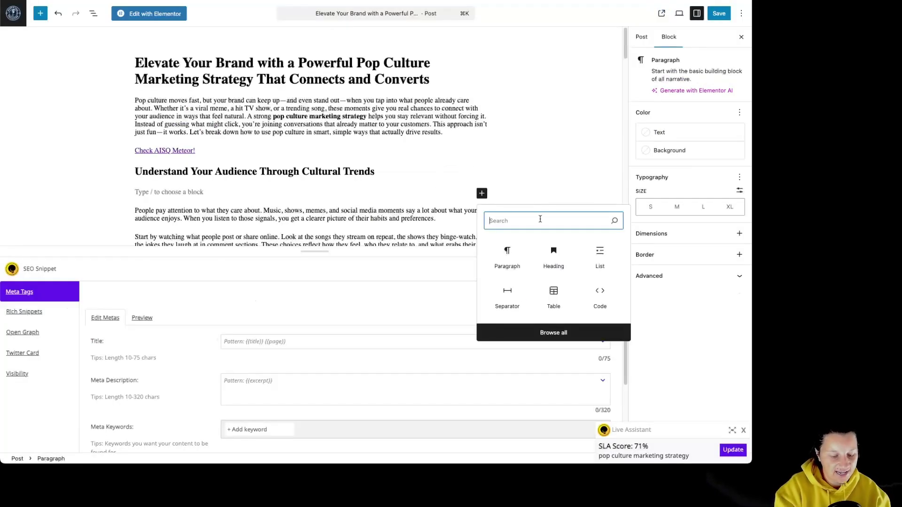
# Step: In the WordPress post, insert the copied code as a Custom HTML block below the "Understand Your Audience Through Cultural Trends" heading and save
pyautogui.write('html')
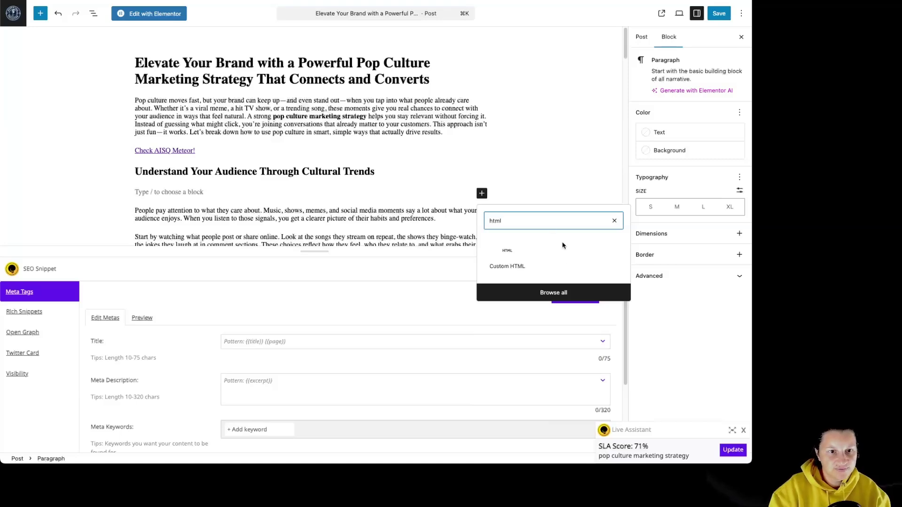
pyautogui.click(511, 255)
pyautogui.press('super+v')
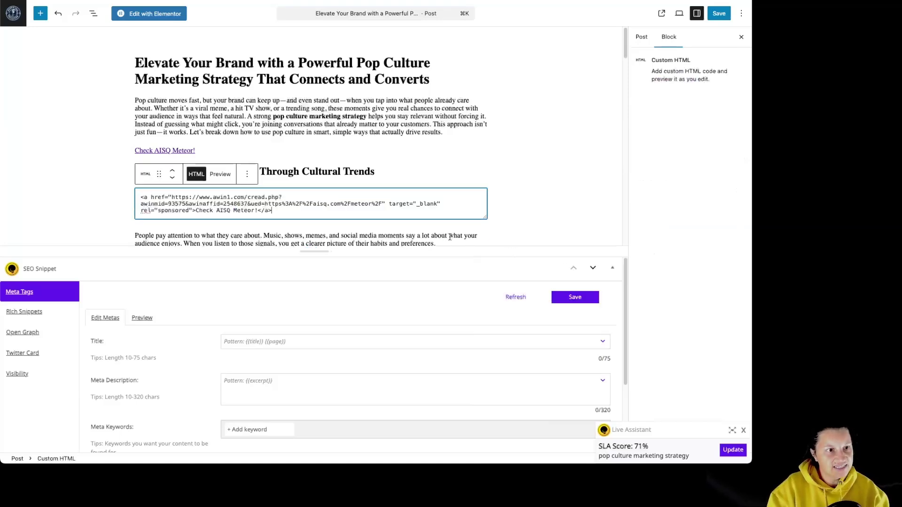
pyautogui.click(719, 14)
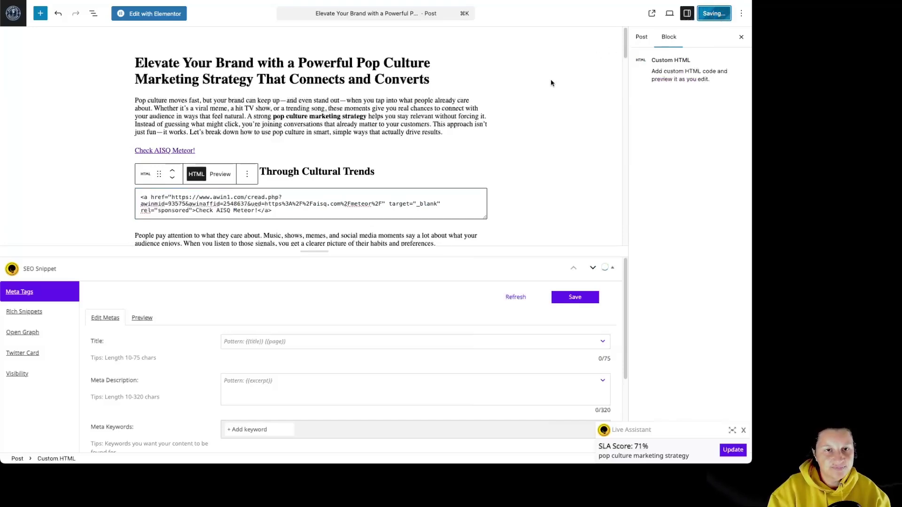
# Step: View the published post and test the HTML link below the "Understand Your Audience Through Cultural Trends" heading
pyautogui.click(656, 15)
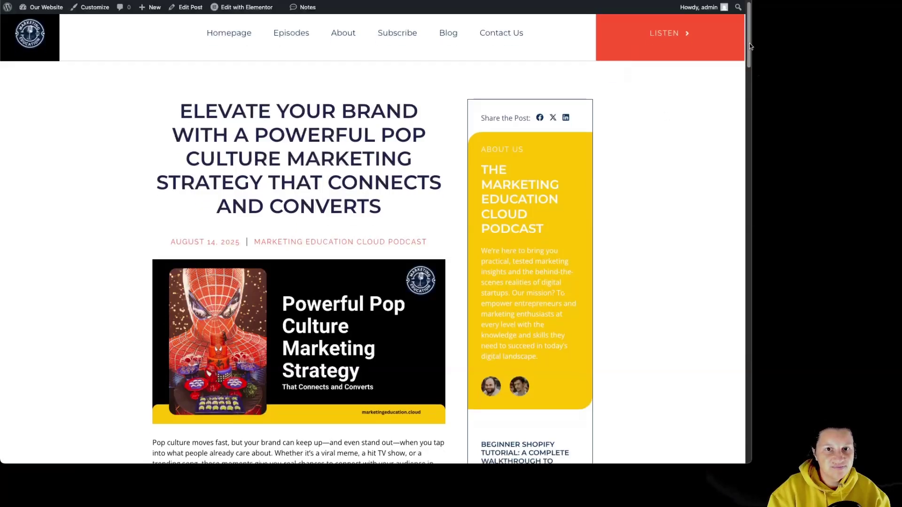
pyautogui.scroll(-7, 749, 43)
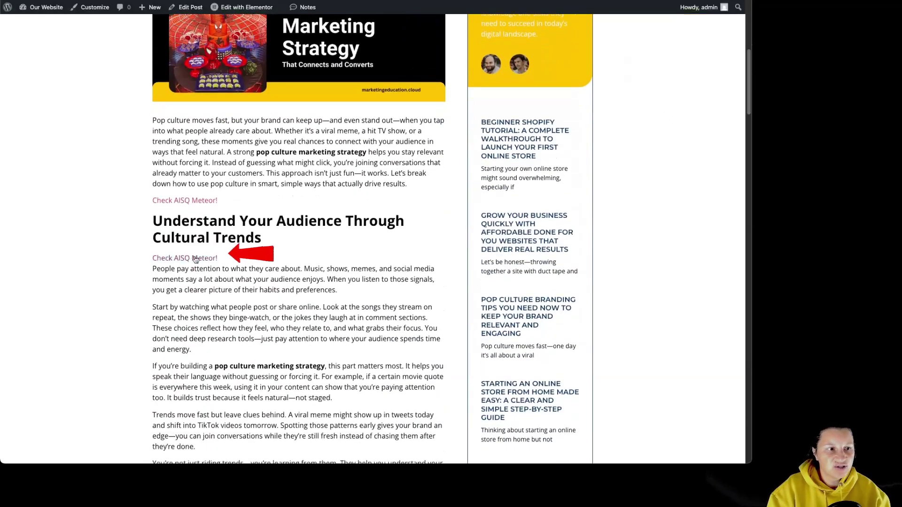
pyautogui.click(202, 260)
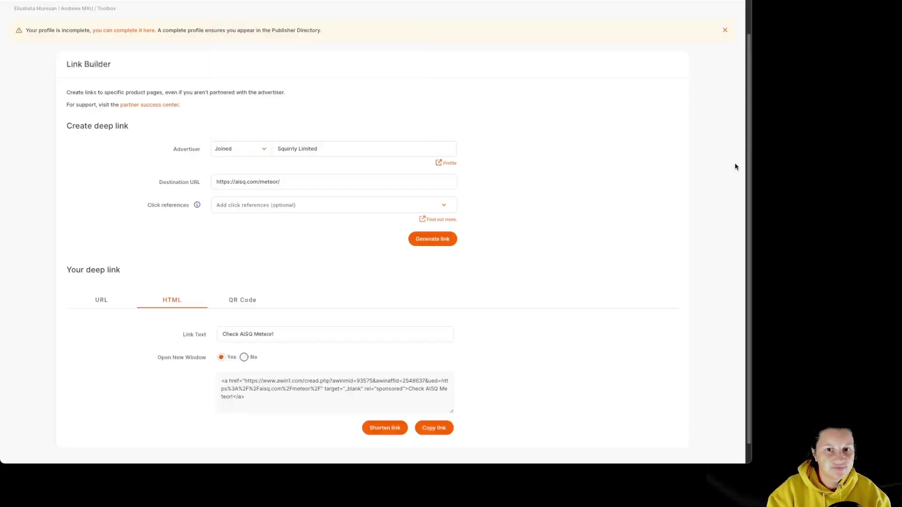
# Step: In Awin's My Creative list, show the details of the "Meteor Main Landing page" text link and copy its full code
pyautogui.moveTo(750, 155); pyautogui.dragTo(748, 107)
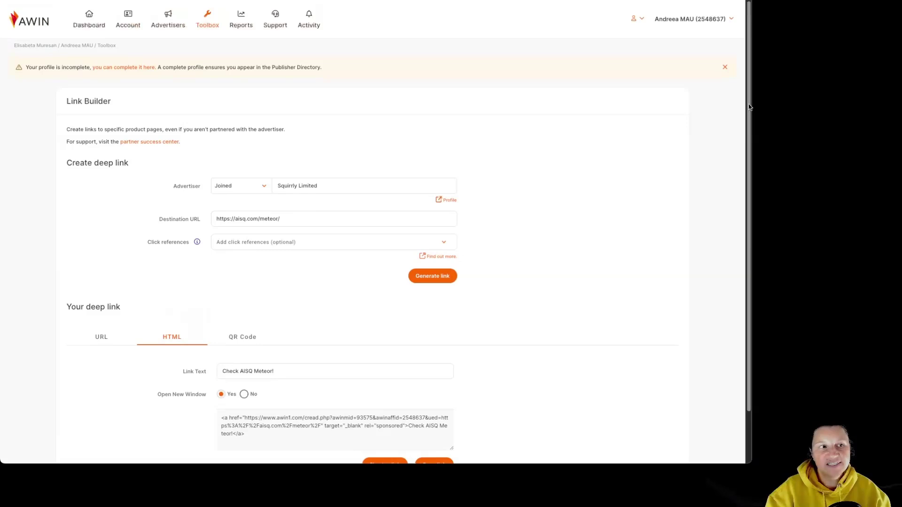
pyautogui.moveTo(211, 22)
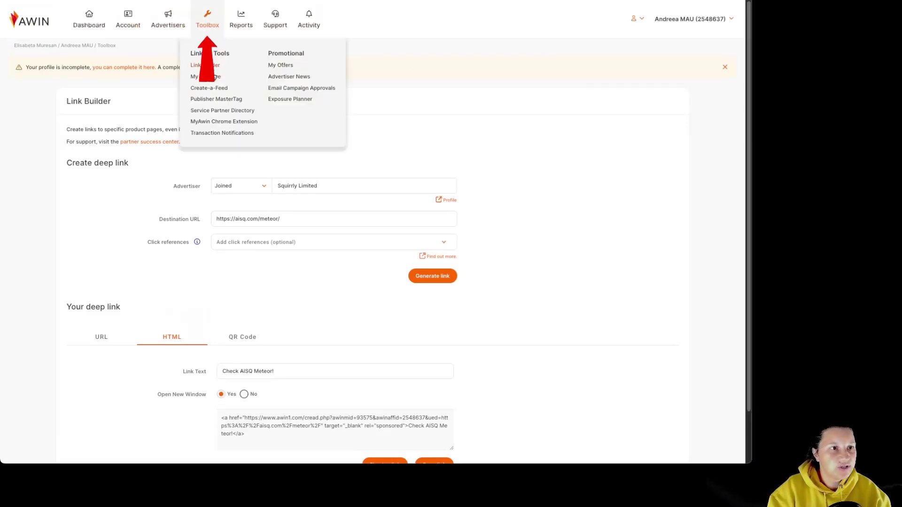
pyautogui.click(212, 77)
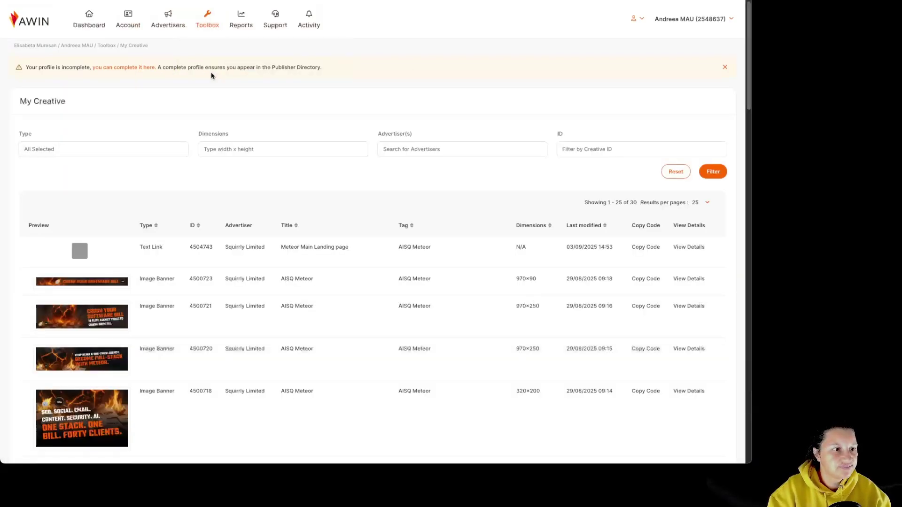
pyautogui.click(689, 248)
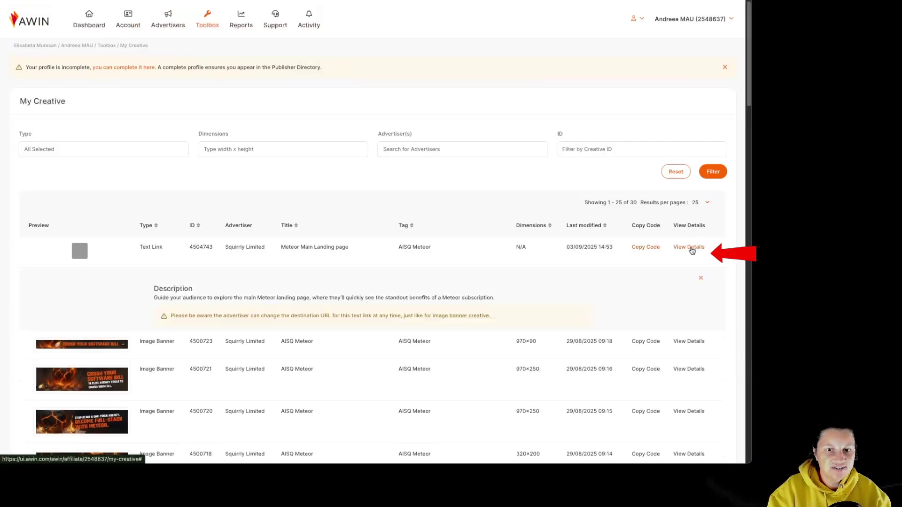
pyautogui.click(521, 448)
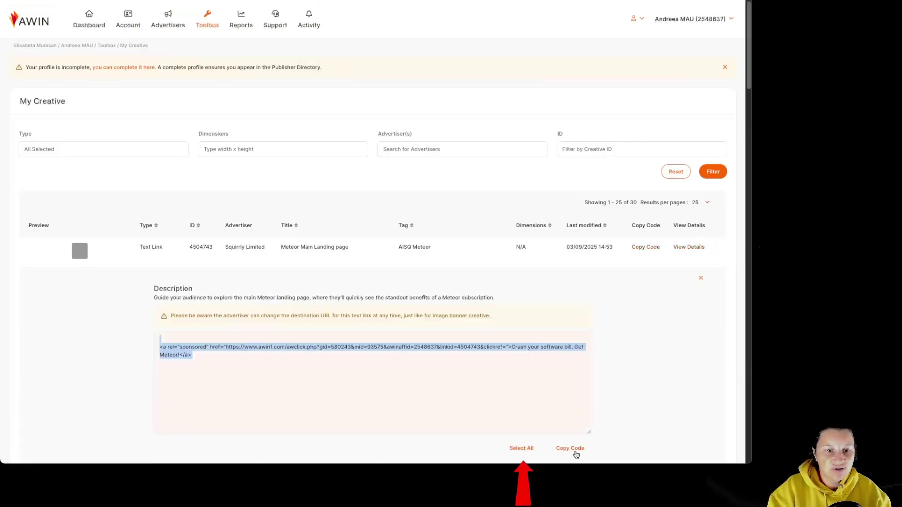
pyautogui.click(575, 452)
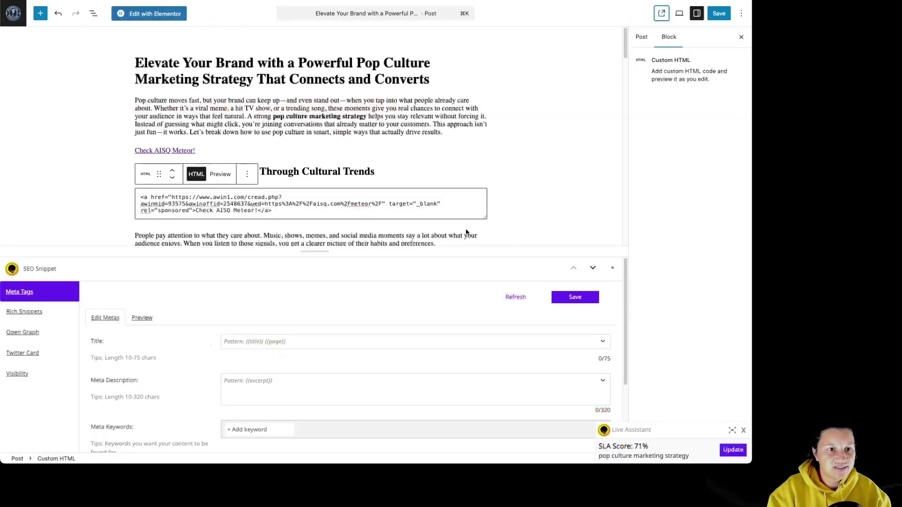
# Step: In the WordPress post, paste the copied text link into a new paragraph directly below the title and save the post
pyautogui.click(406, 91)
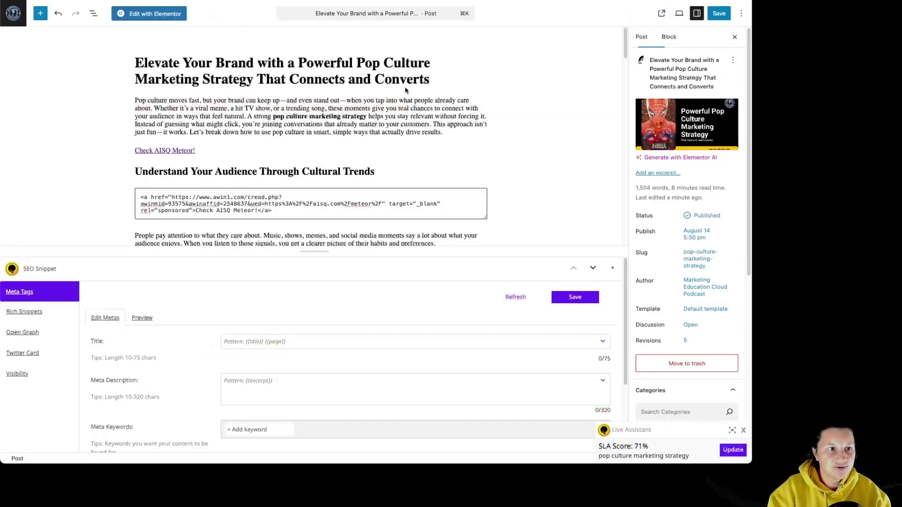
pyautogui.press('Return')
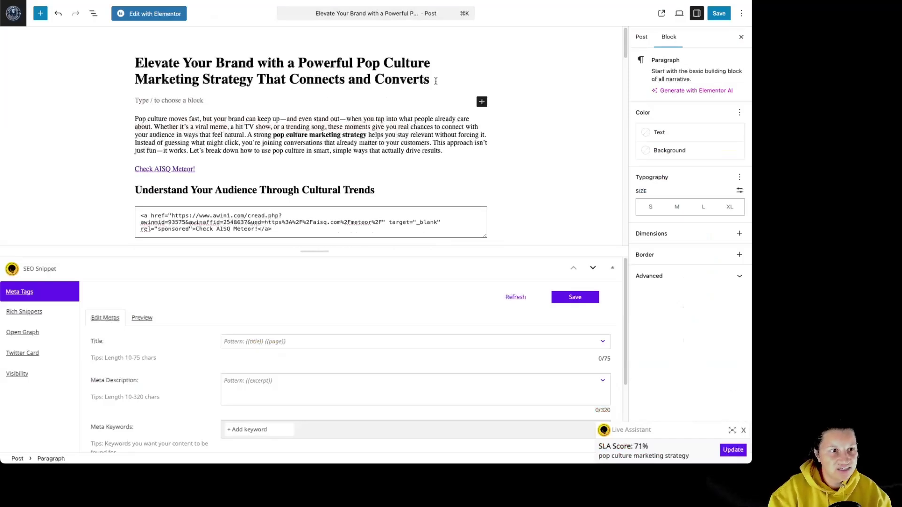
pyautogui.rightClick(195, 102)
pyautogui.click(215, 165)
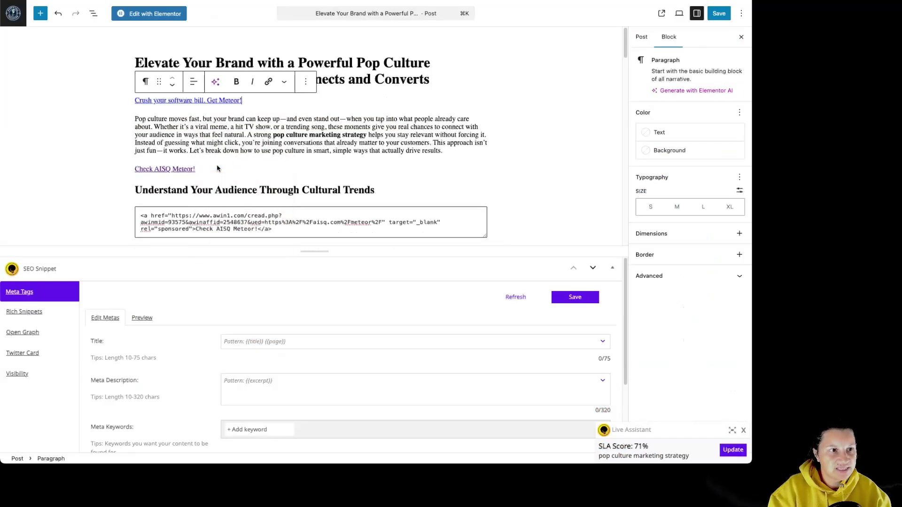
pyautogui.click(718, 14)
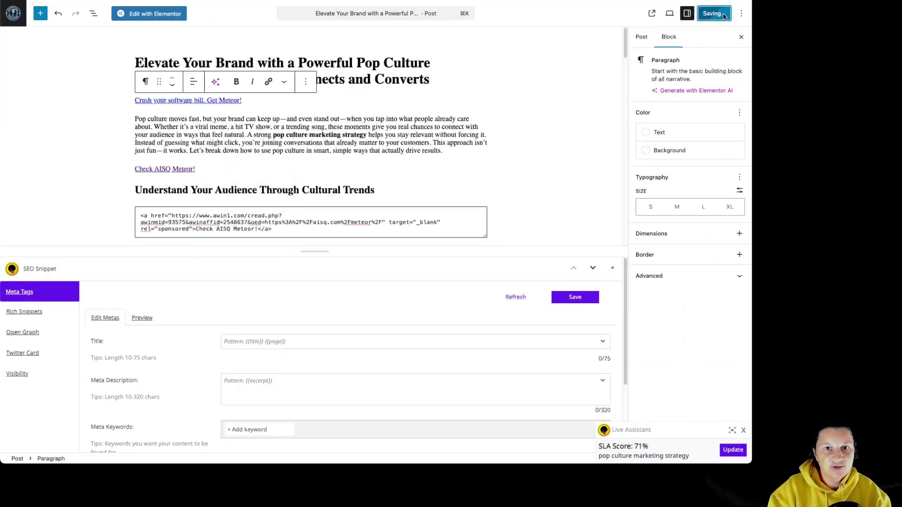